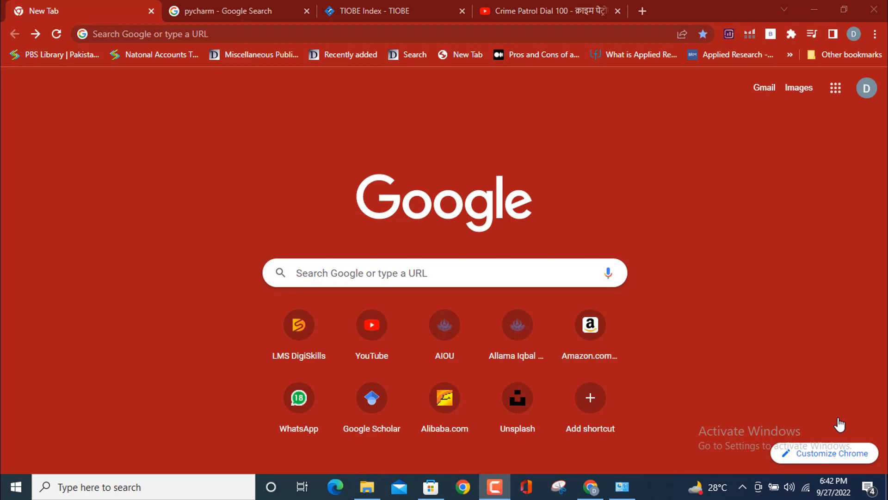
View the programming language ranking on the open TIOBE Index page and return to the blank new page
left_click(406, 9)
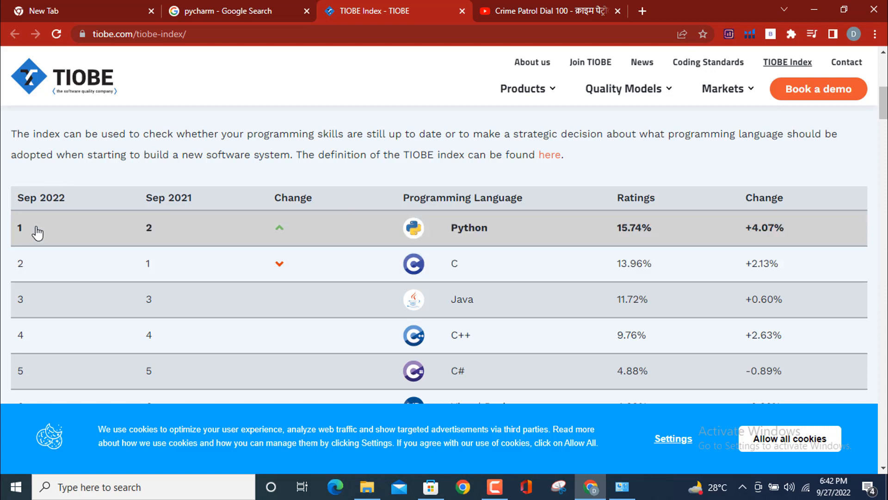
left_click(65, 13)
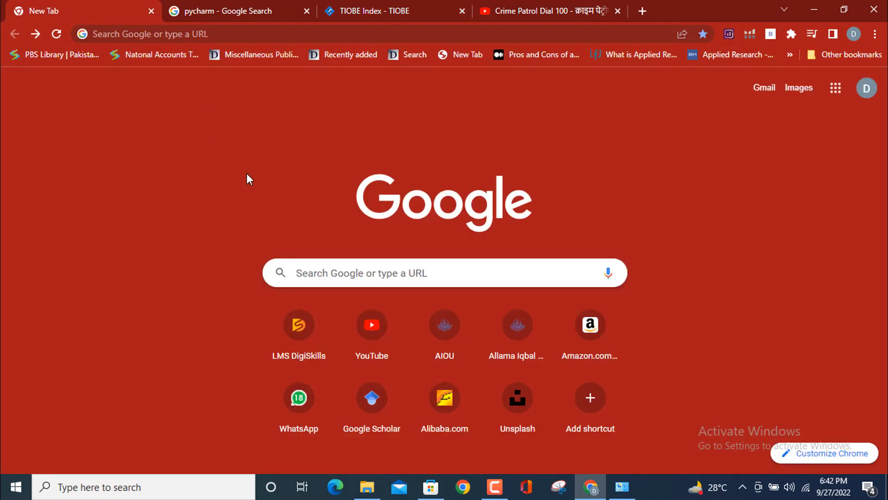
Download the Python 3.10.7 Windows installer from python.org and launch it
left_click(249, 34)
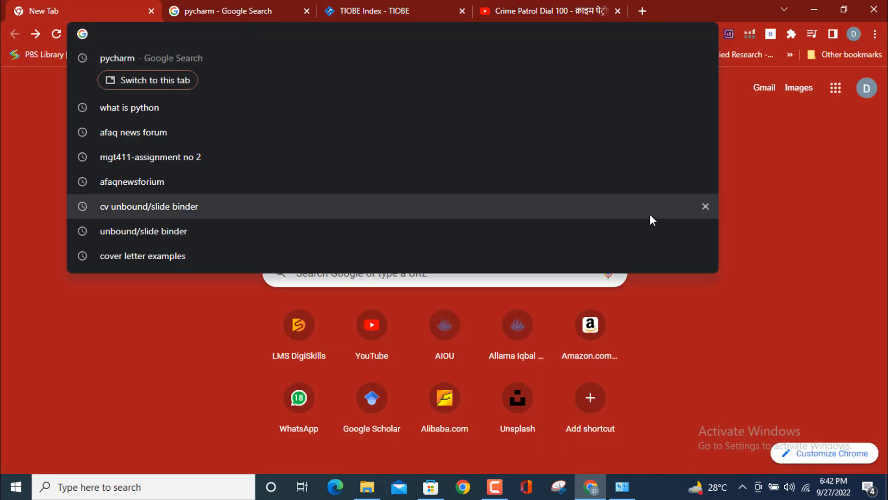
type("py")
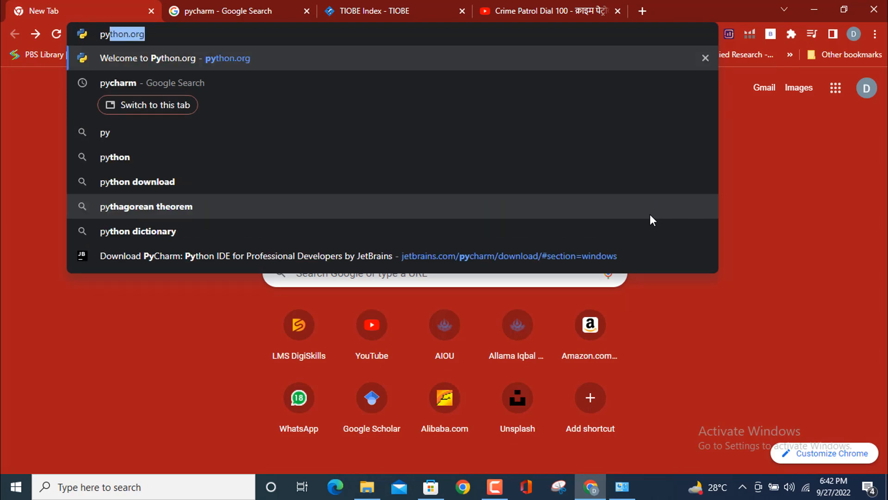
key("Return")
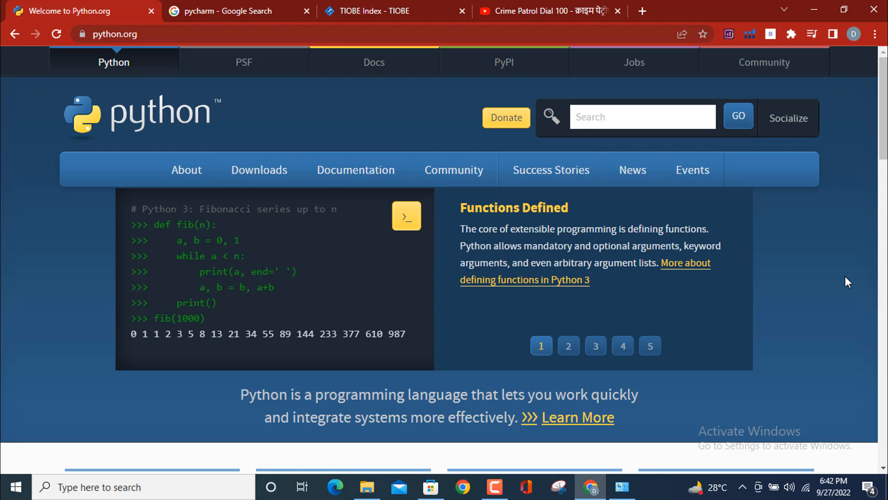
mouse_move(265, 175)
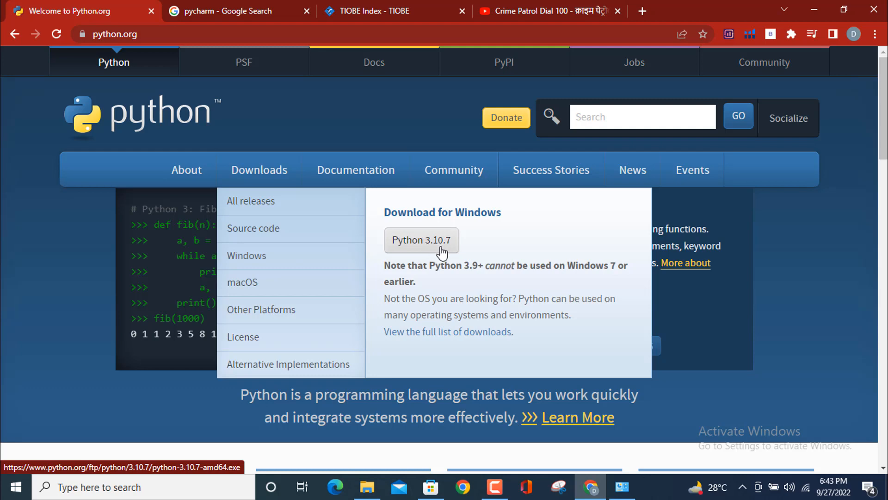
left_click(423, 245)
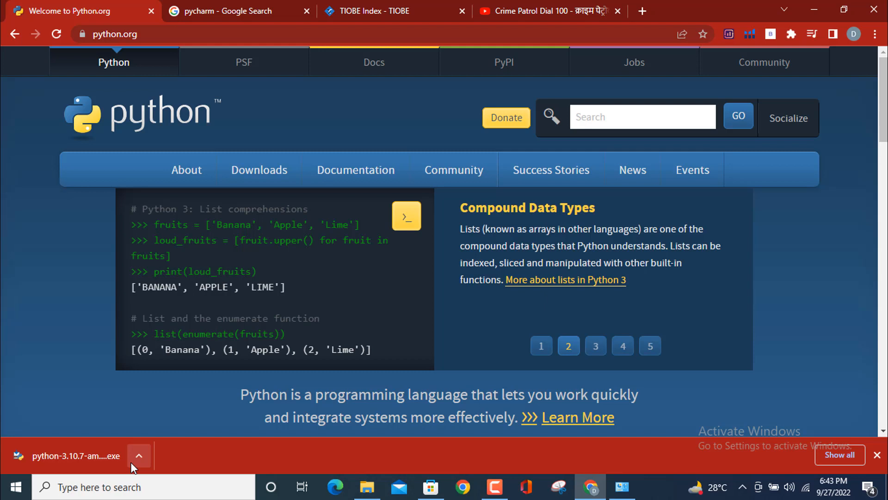
left_click(87, 455)
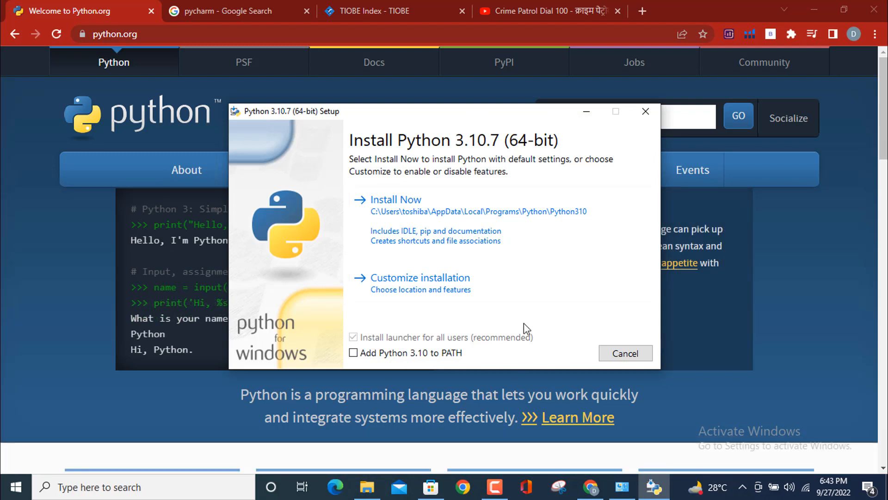
Install Python 3.10.7 as a customized installation, added to PATH and for all users with the default optional features, and close the setup
left_click(353, 353)
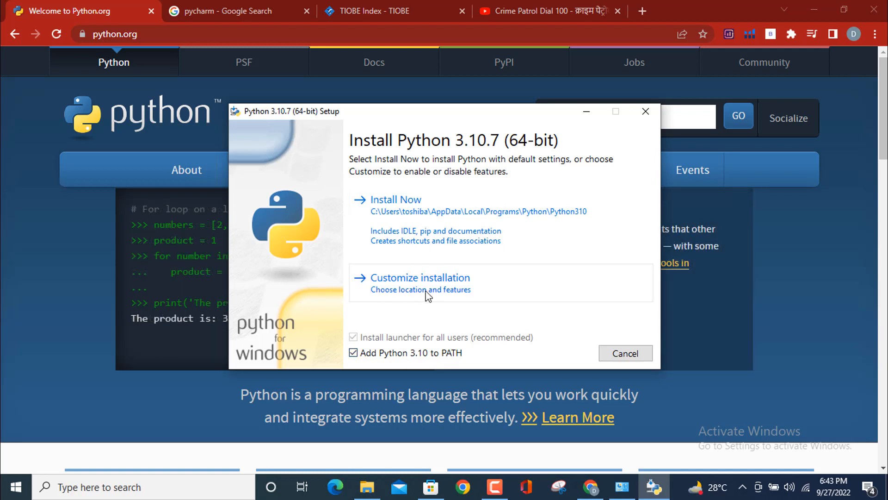
left_click(409, 287)
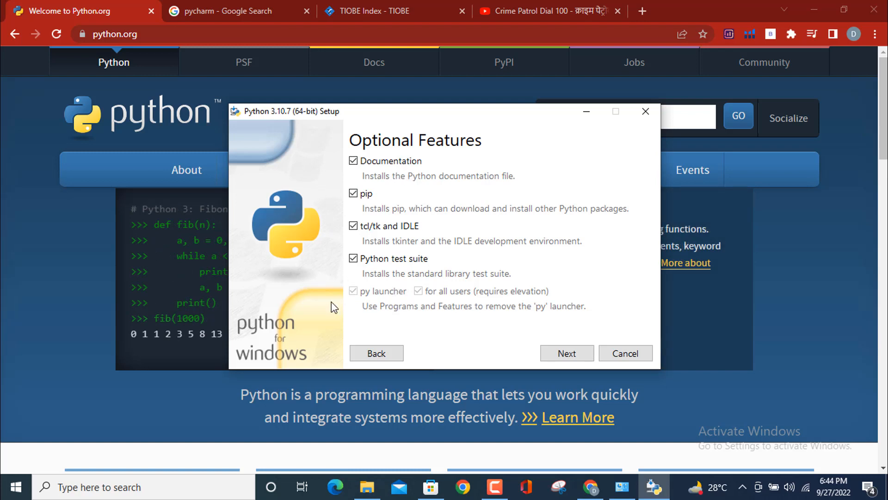
left_click(568, 359)
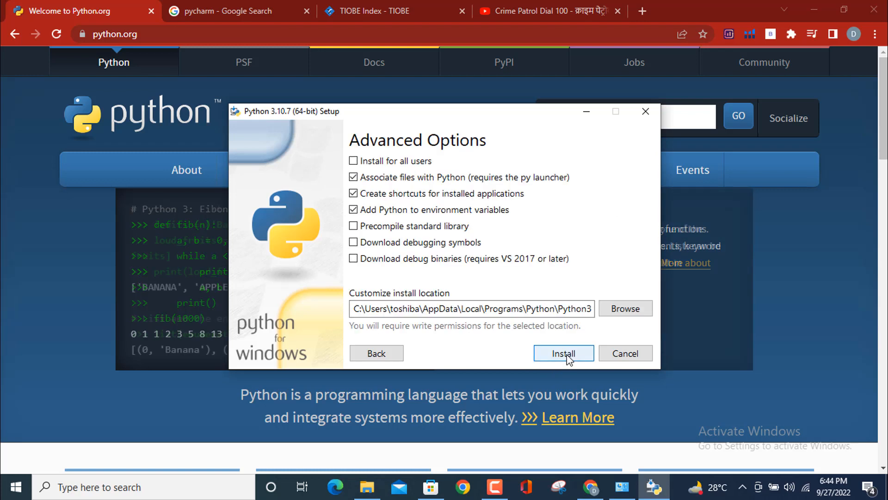
left_click(354, 162)
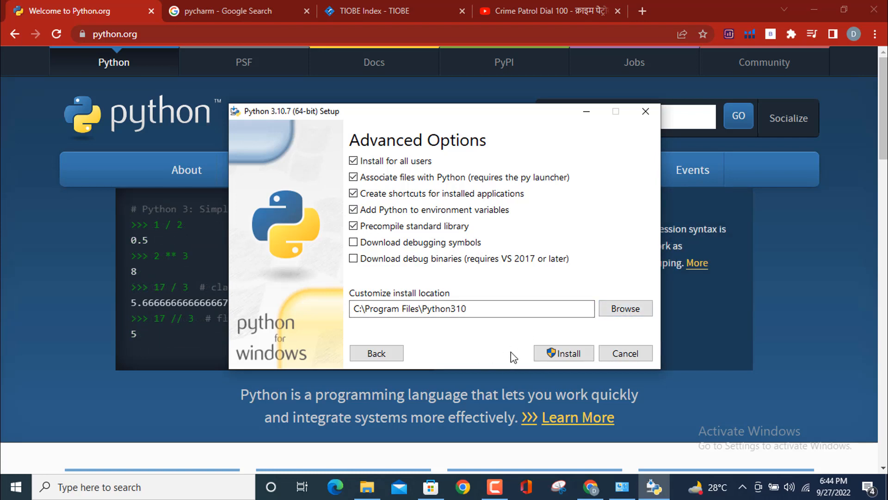
left_click(565, 354)
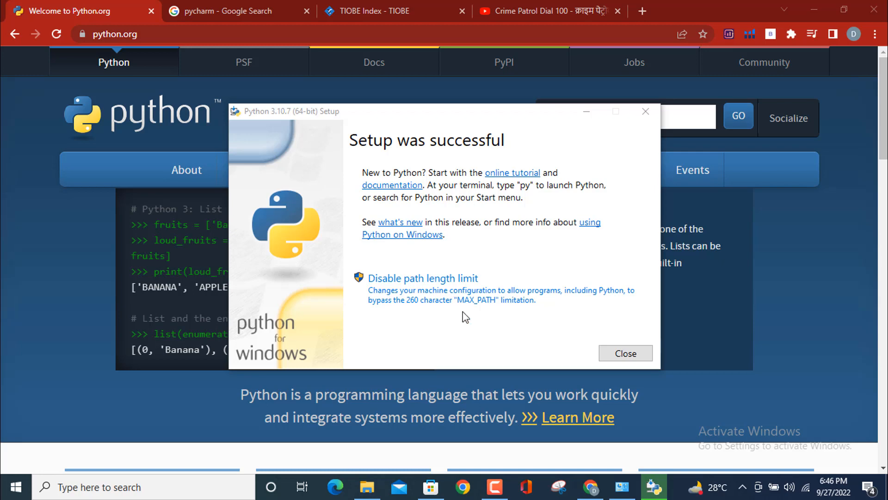
left_click(630, 355)
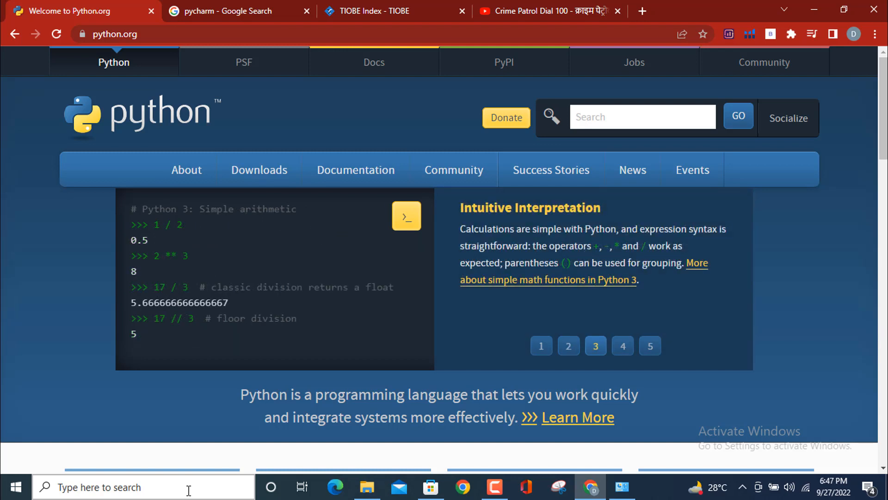
Open a maximized Command Prompt and run python to check the installation
left_click(162, 489)
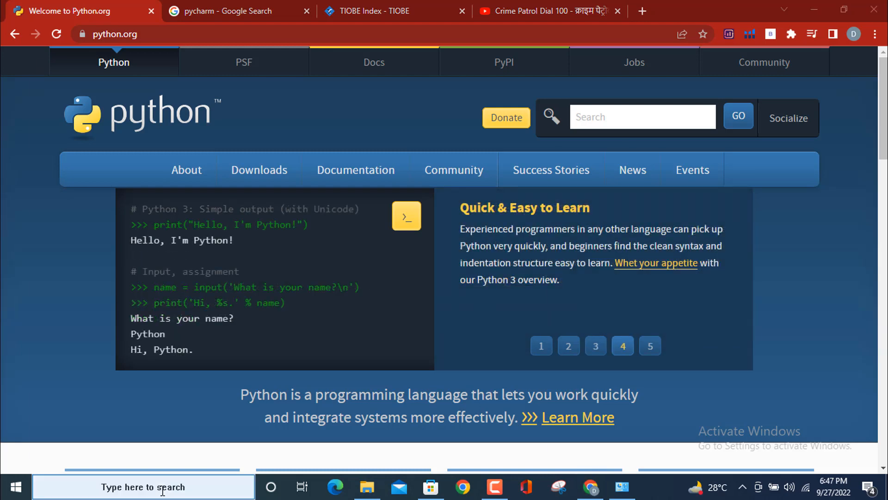
type("cmd")
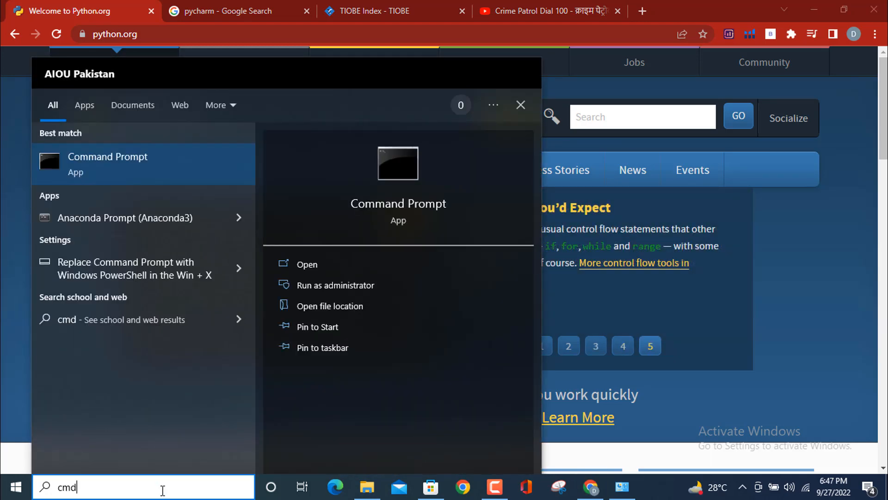
left_click(90, 167)
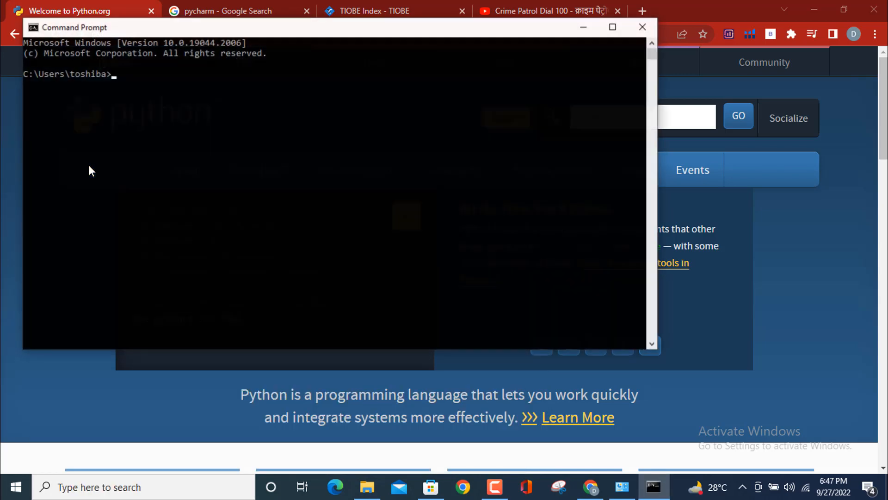
left_click(613, 27)
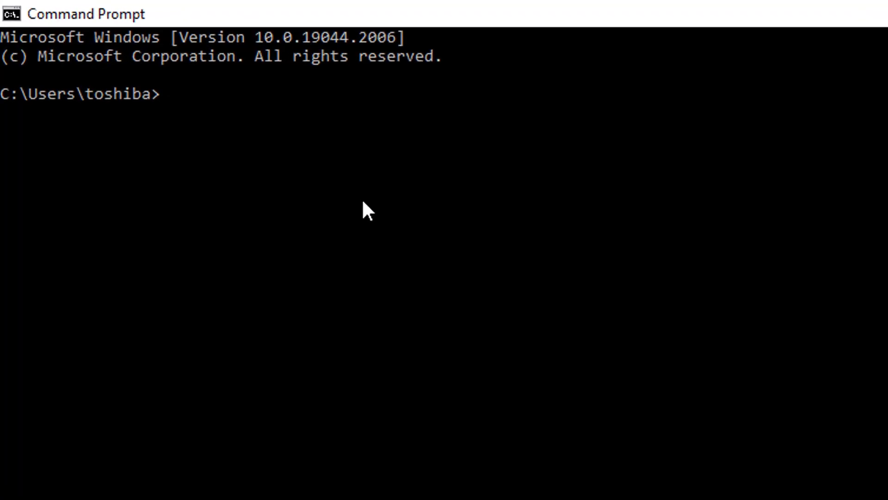
type("python")
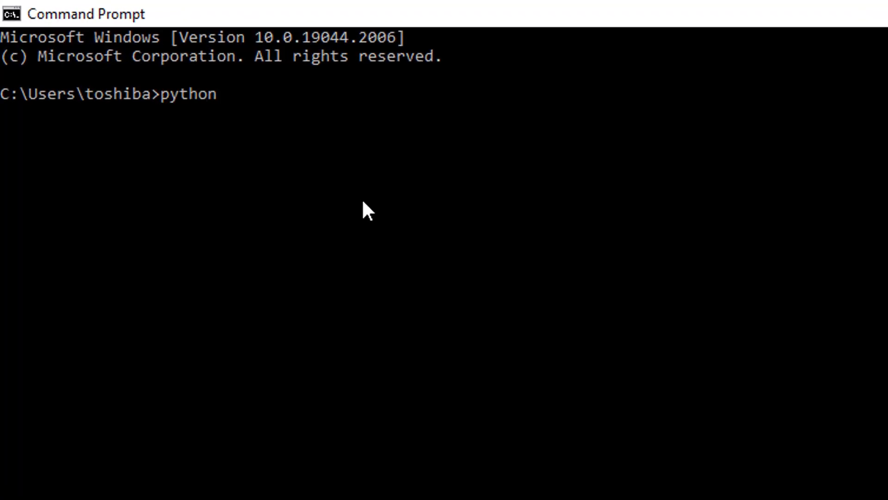
key("Return")
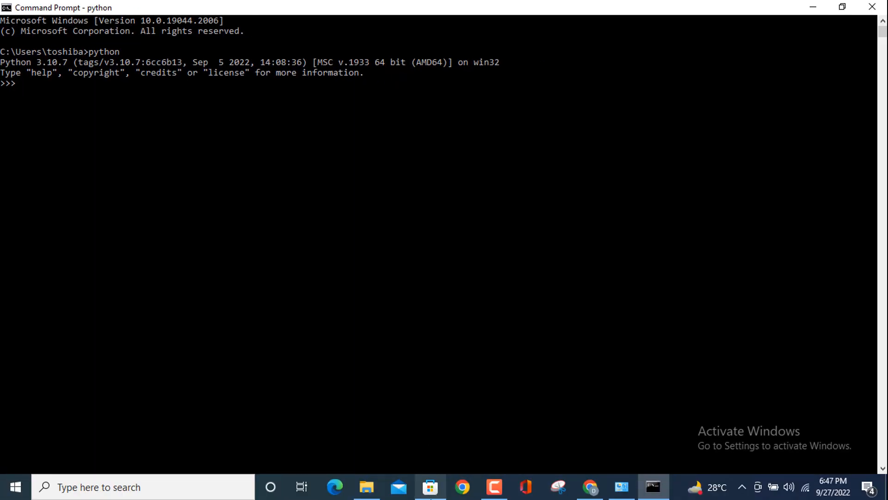
View the Python 3.10 page in Microsoft Store and switch back to Chrome
left_click(431, 488)
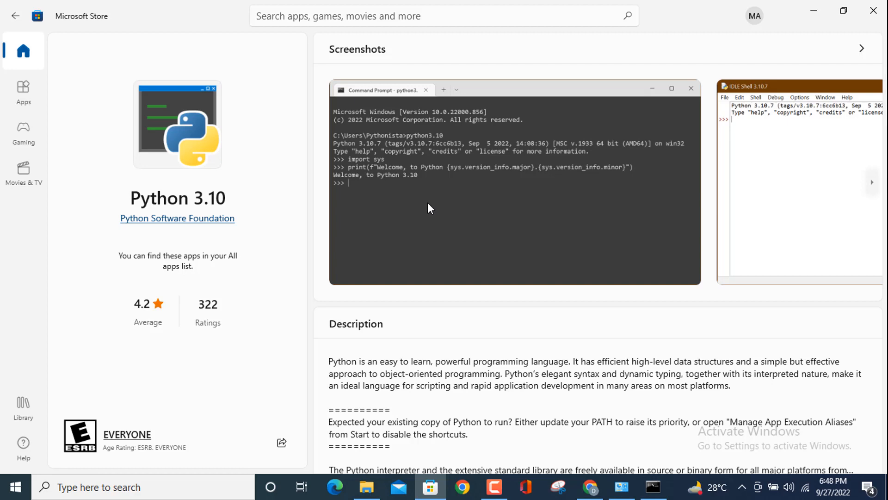
left_click(586, 490)
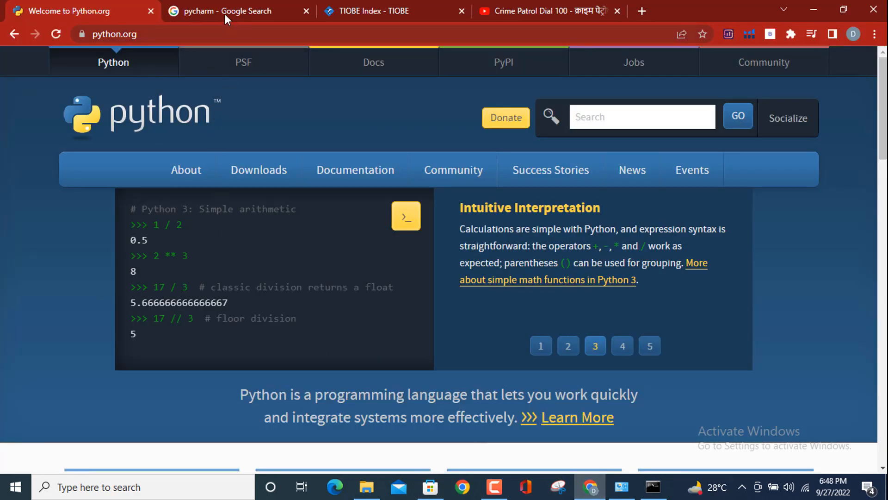
Open the JetBrains PyCharm site from the existing pycharm search results in a new browser tab
left_click(219, 8)
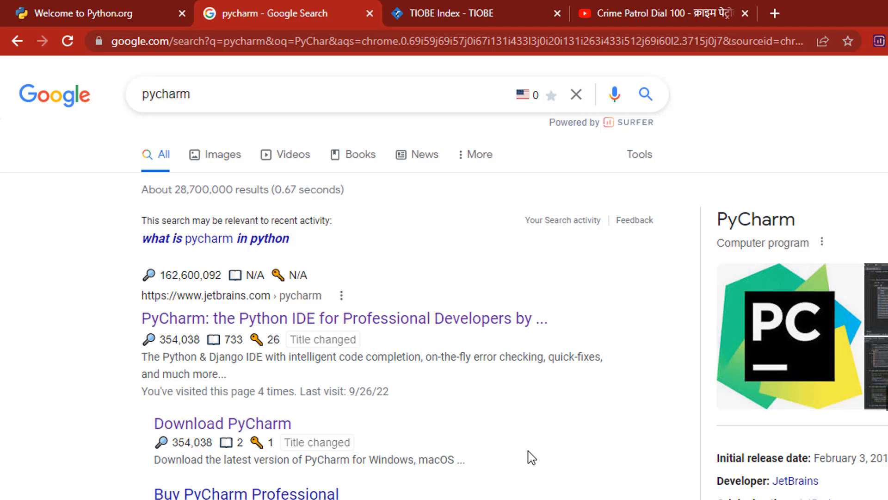
right_click(359, 325)
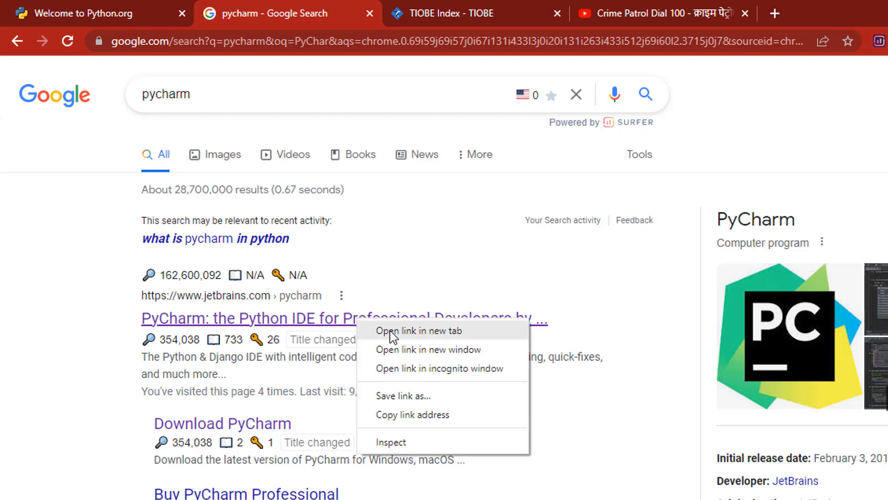
left_click(390, 331)
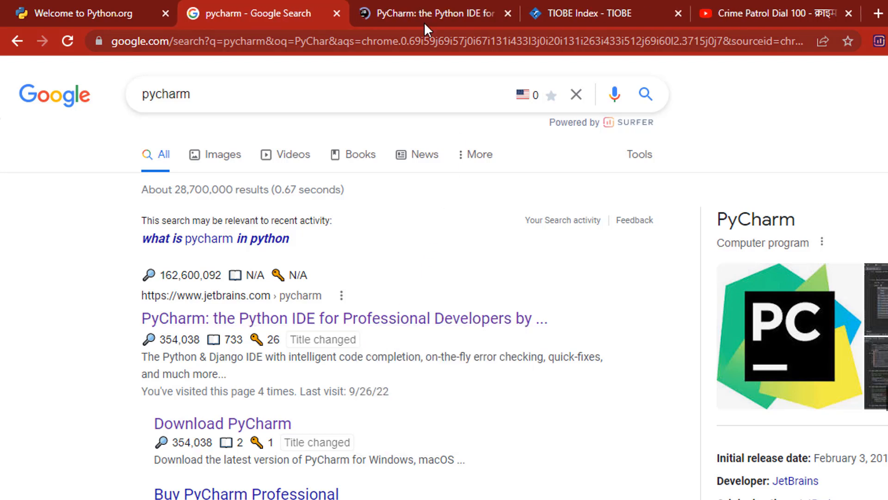
left_click(415, 10)
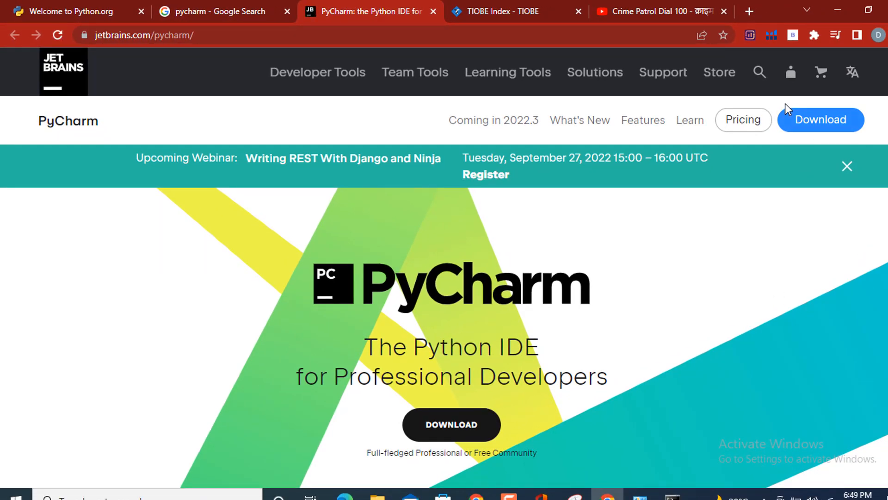
Download the free PyCharm Community edition for Windows and launch its installer
left_click(826, 124)
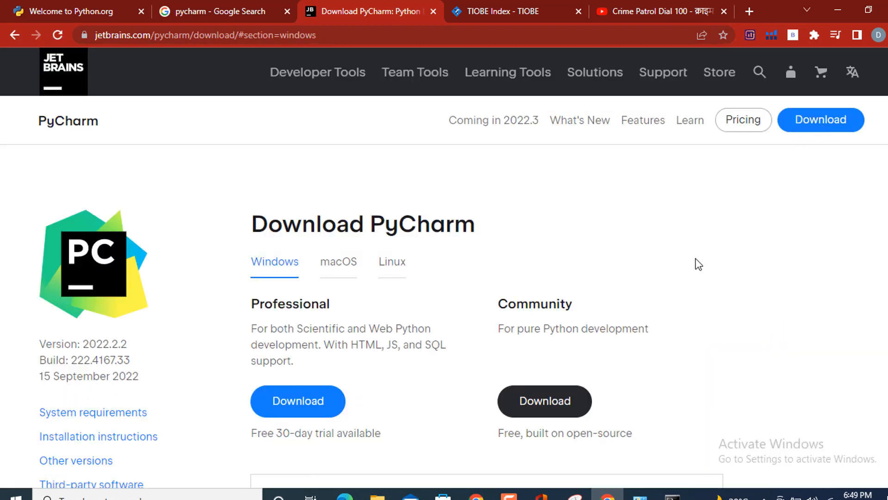
scroll(699, 265, "down", 1)
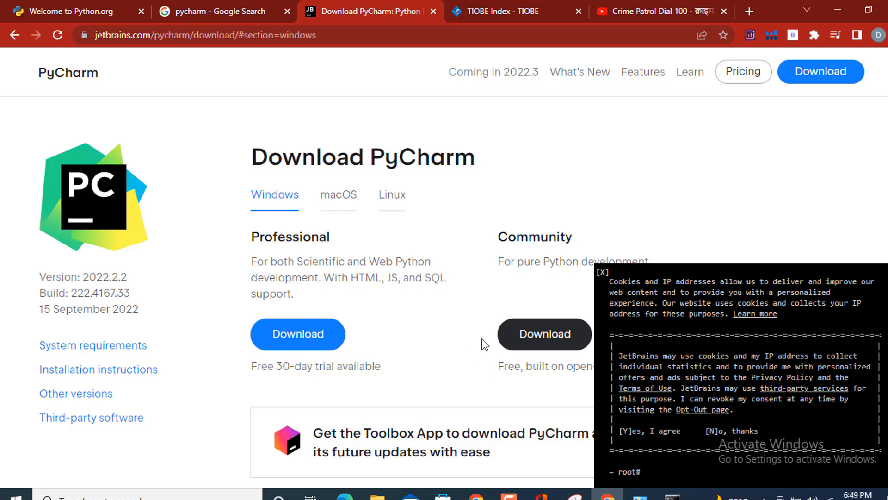
left_click(544, 339)
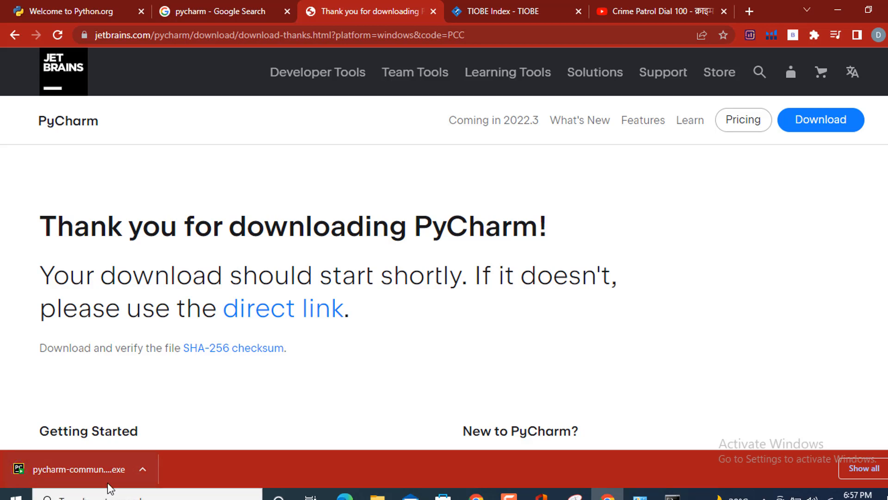
left_click(76, 470)
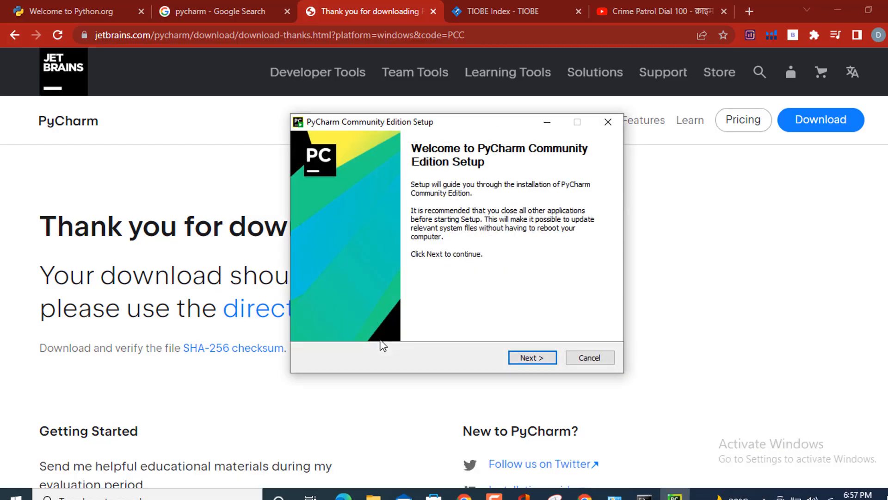
Proceed through the PyCharm Community Edition setup, keeping the default destination folder
left_click(532, 361)
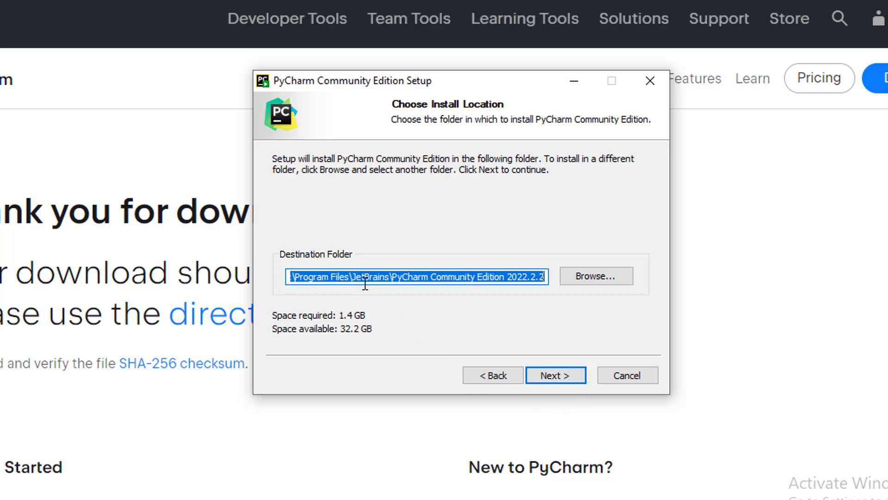
left_click(593, 277)
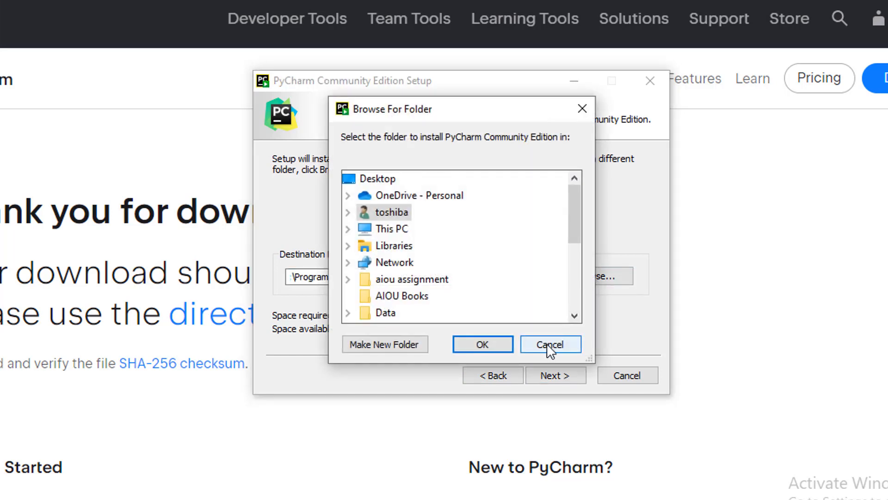
left_click(548, 344)
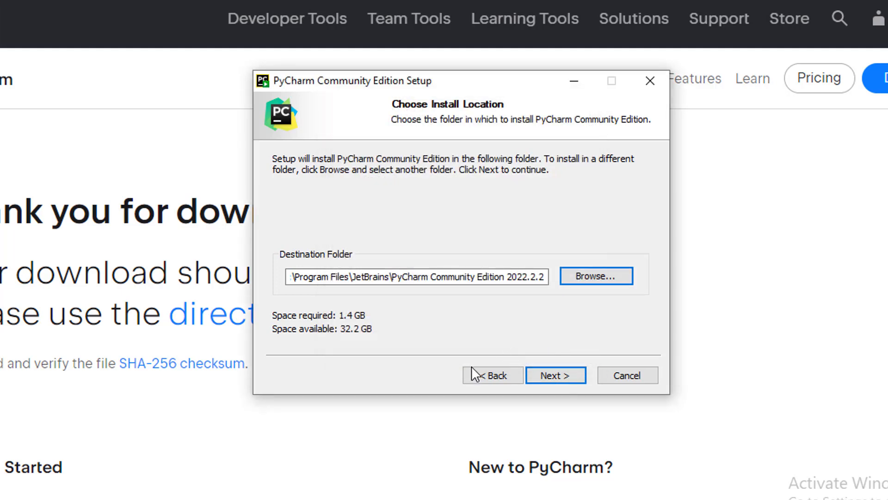
left_click(551, 377)
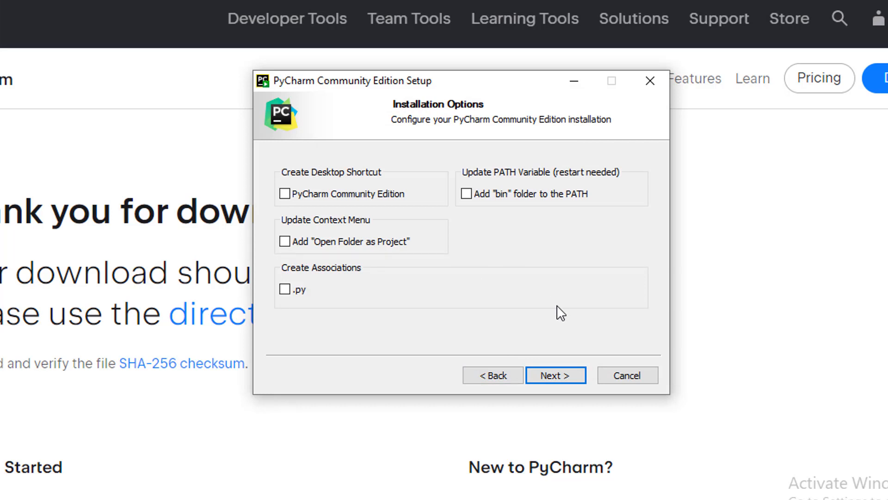
Enable the PyCharm Community Edition desktop shortcut and the "Open Folder as Project" context menu entry, and continue to the Start Menu folder selection
left_click(285, 193)
left_click(284, 242)
left_click(555, 376)
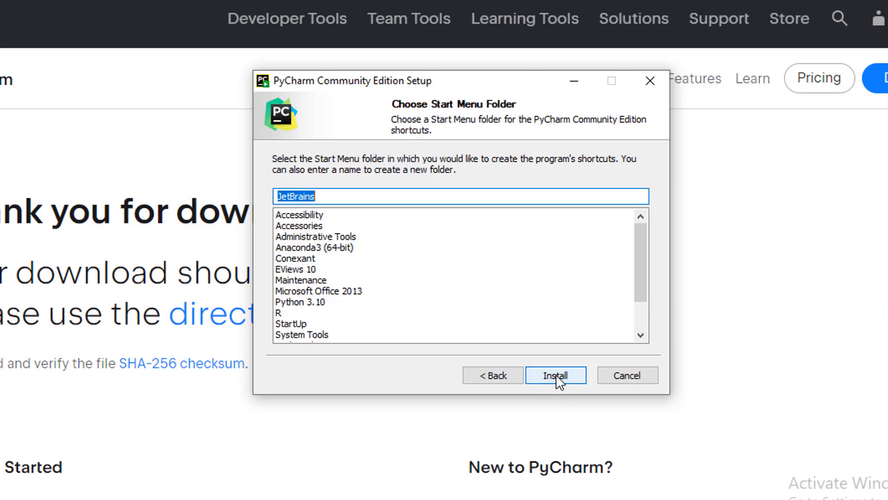
Install PyCharm Community Edition with the JetBrains Start Menu folder and show the installation details
left_click(556, 375)
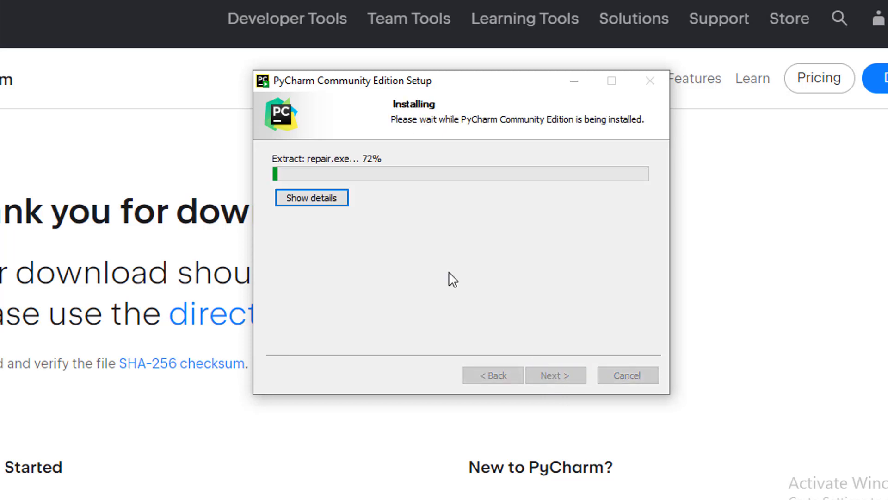
left_click(325, 198)
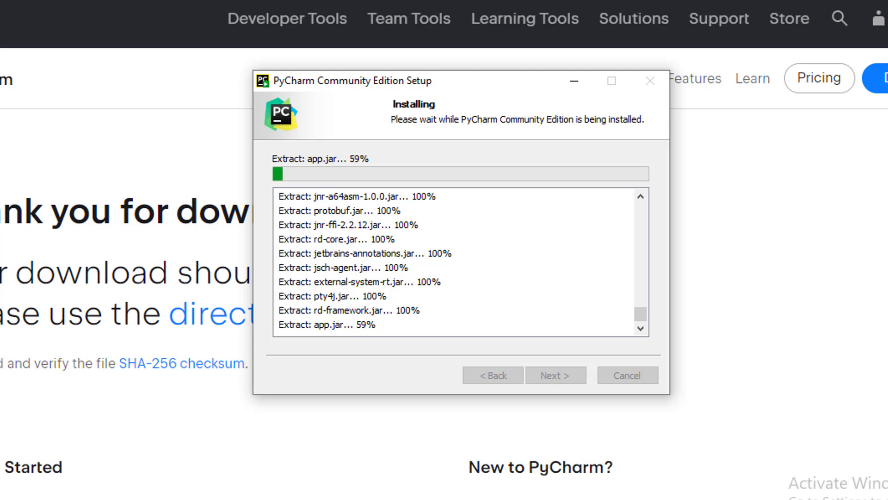
key("F9")
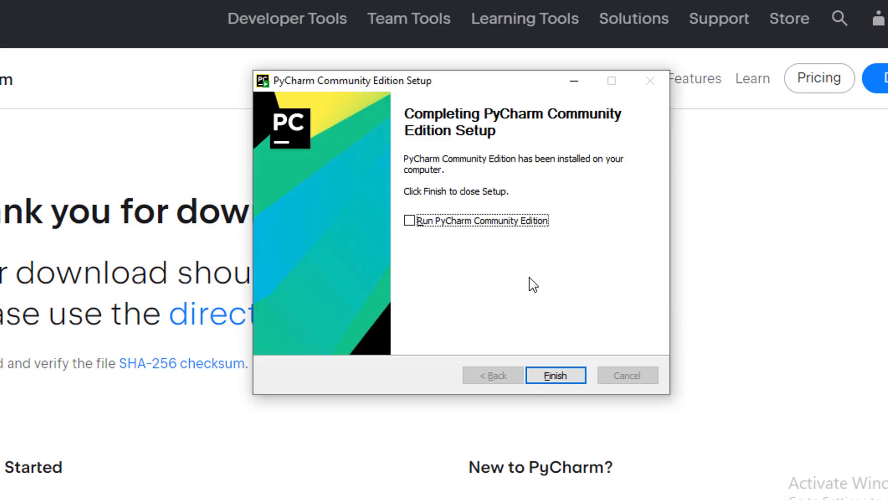
Finish the setup with Run PyCharm Community Edition enabled, and start PyCharm without importing settings
left_click(409, 221)
left_click(561, 373)
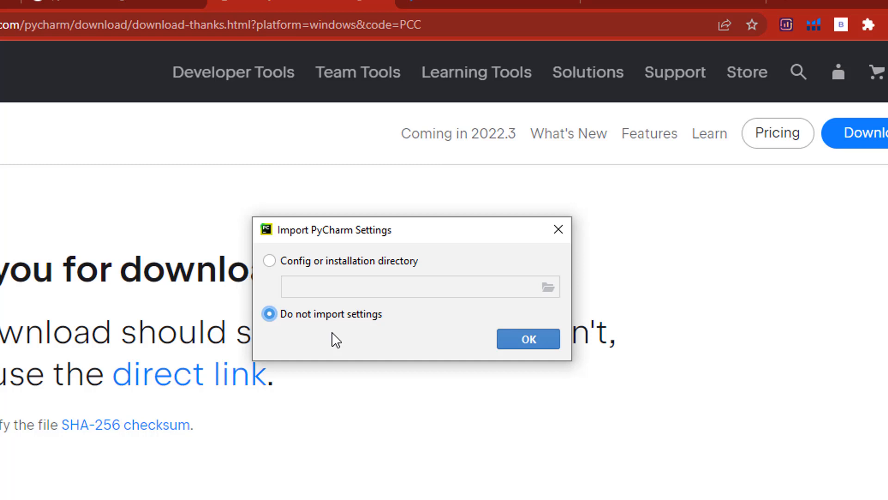
left_click(522, 341)
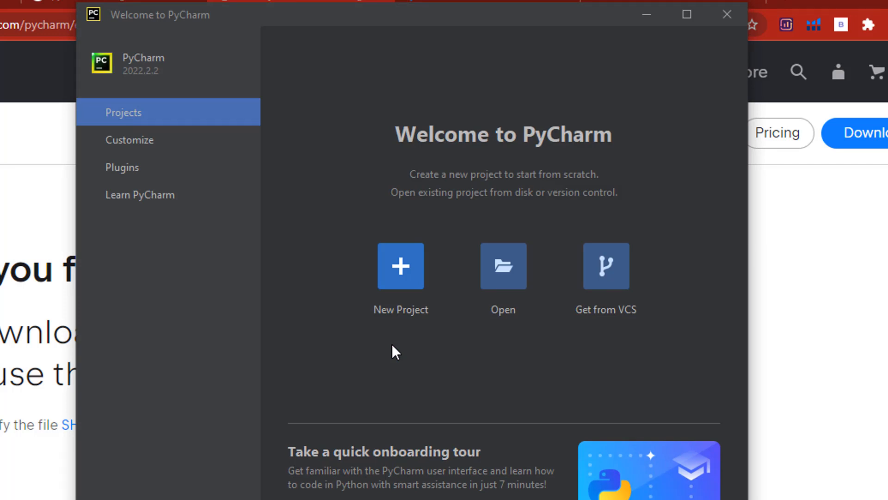
Start a new project and change its folder name in the project location to digiProject
left_click(399, 272)
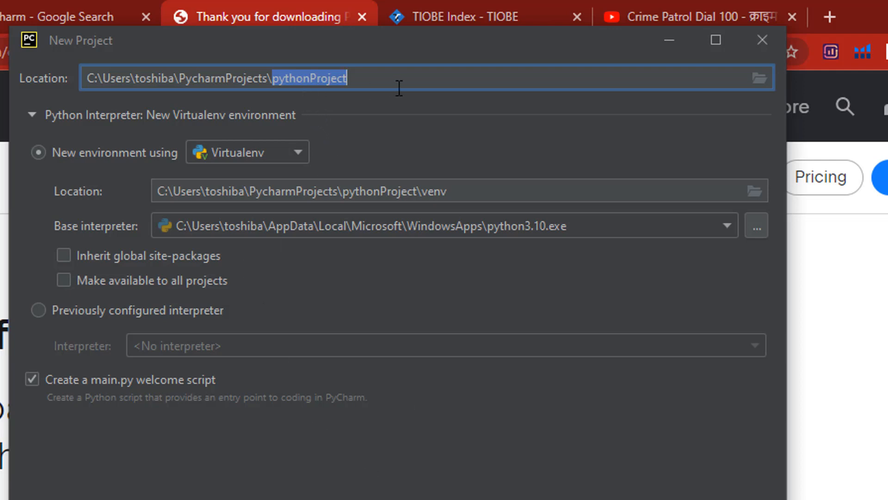
left_click(310, 78)
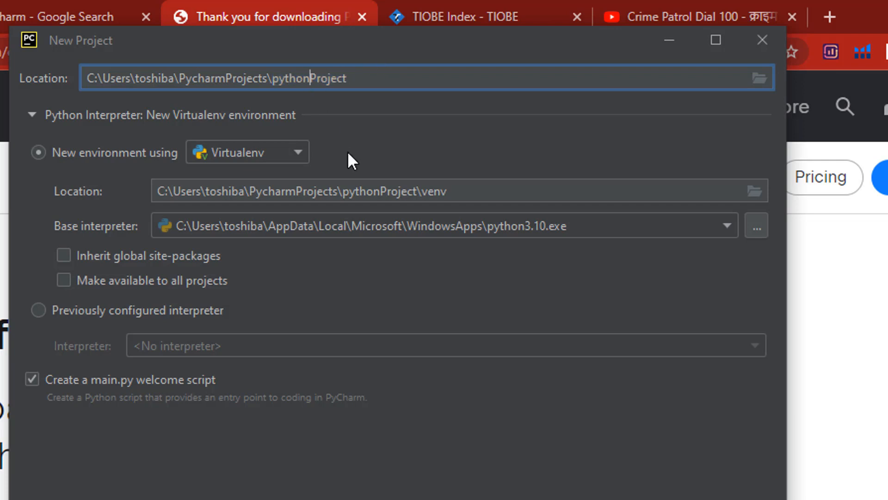
key("BackSpace")
key("BackSpace")
key("BackSpace")
key("BackSpace")
key("BackSpace")
key("BackSpace")
type("di")
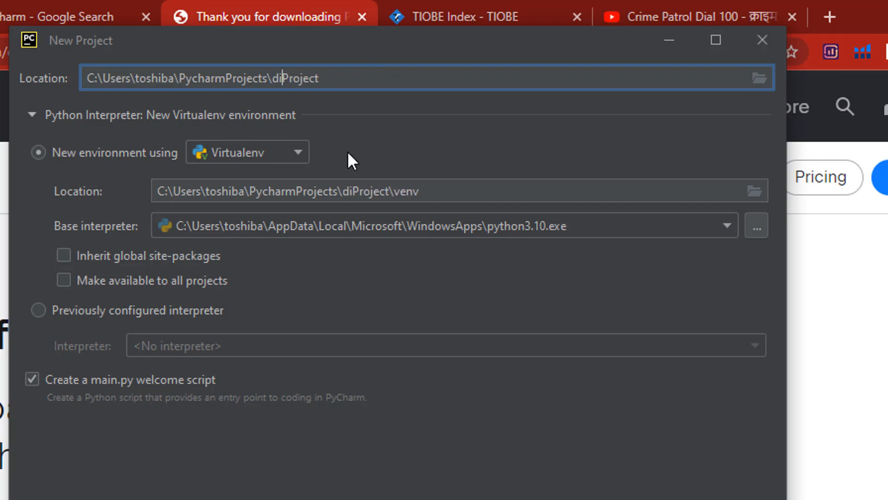
type("gi")
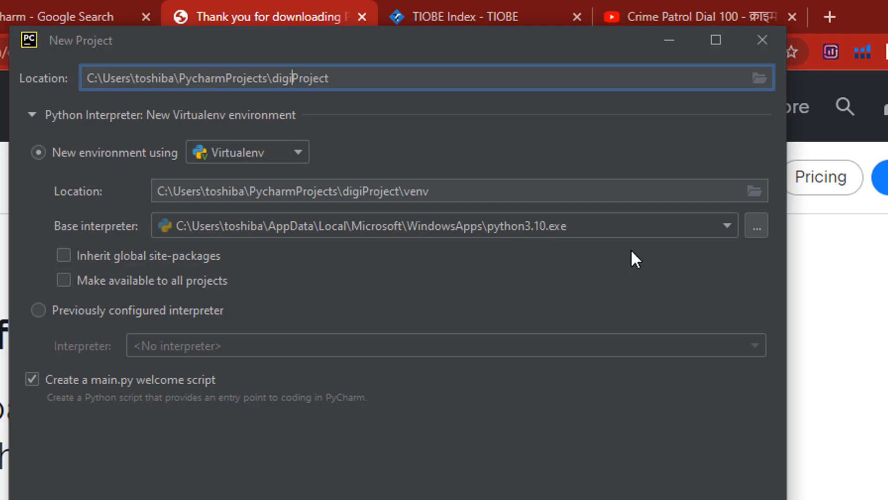
Create the project with its Virtualenv environment made available to all projects and without the main.py welcome script
left_click(757, 229)
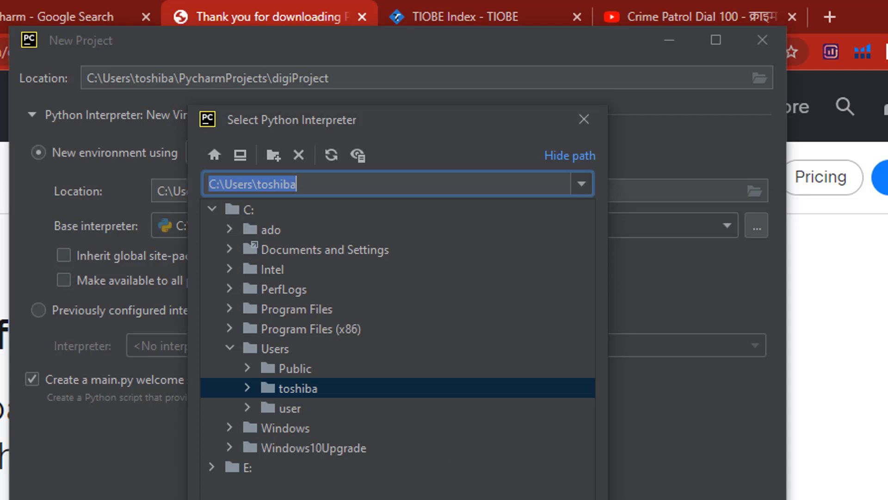
key("Escape")
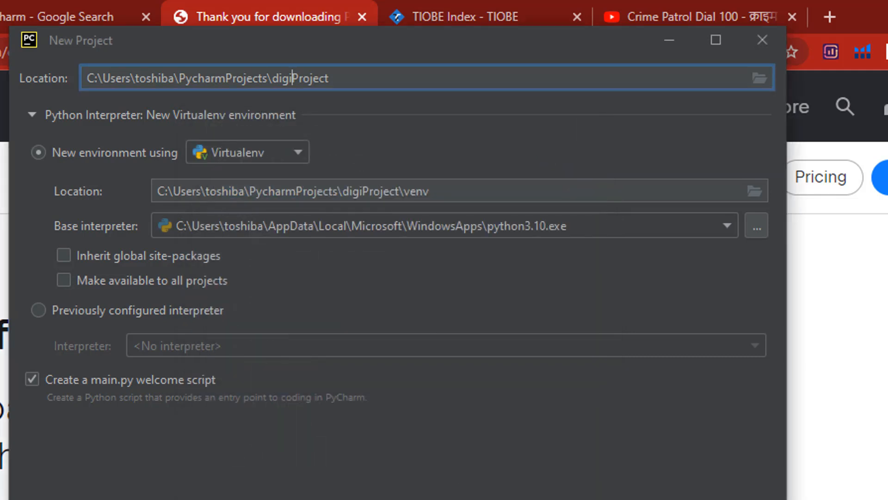
left_click(68, 279)
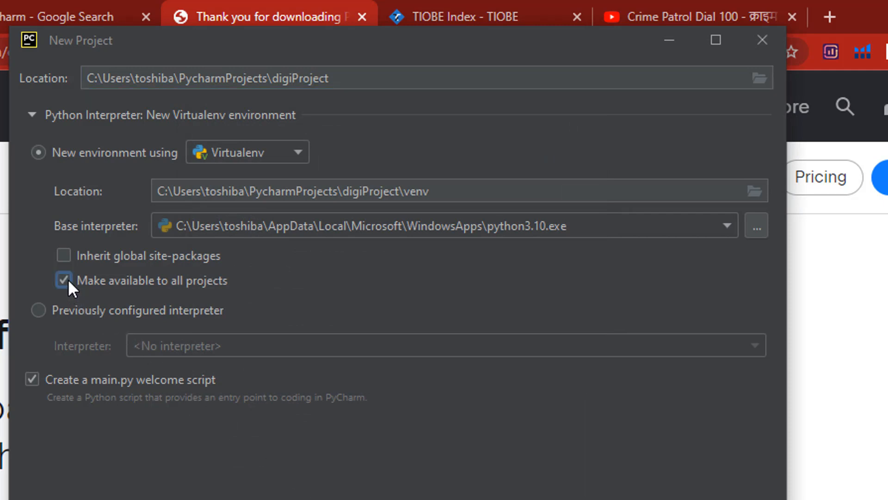
left_click(31, 380)
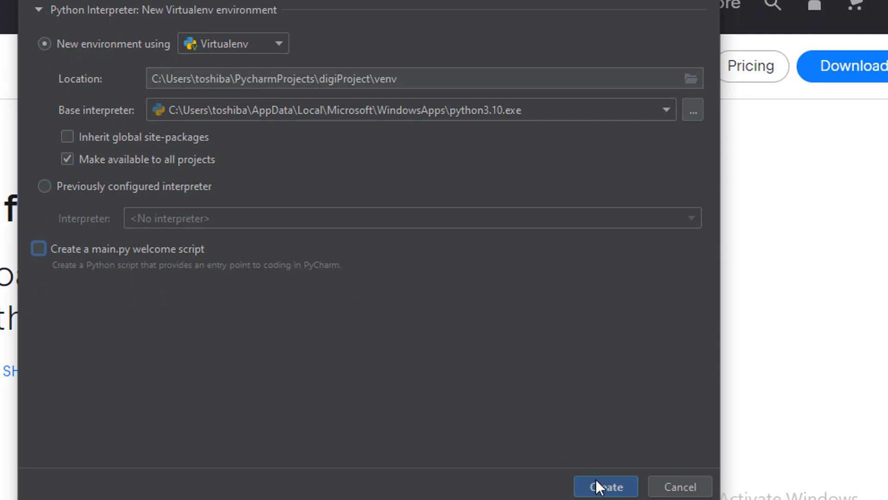
left_click(601, 488)
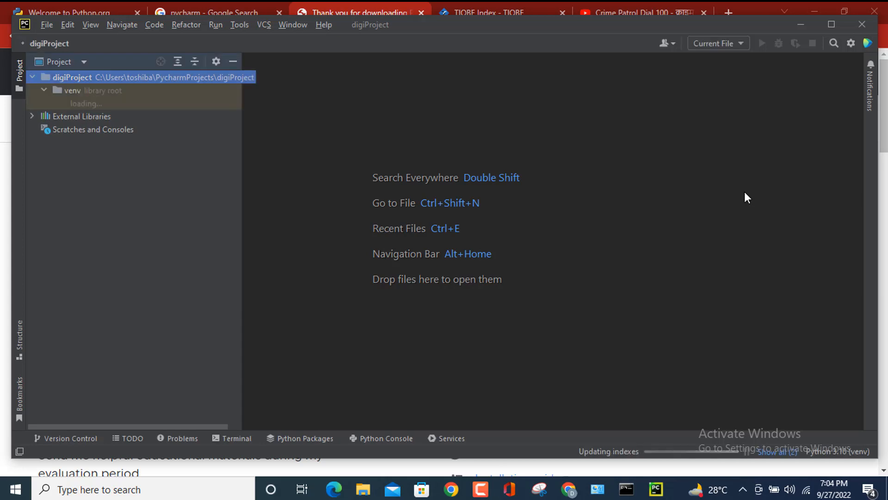
Maximize the project window and choose to always download the pre-built shared indexes
left_click(836, 26)
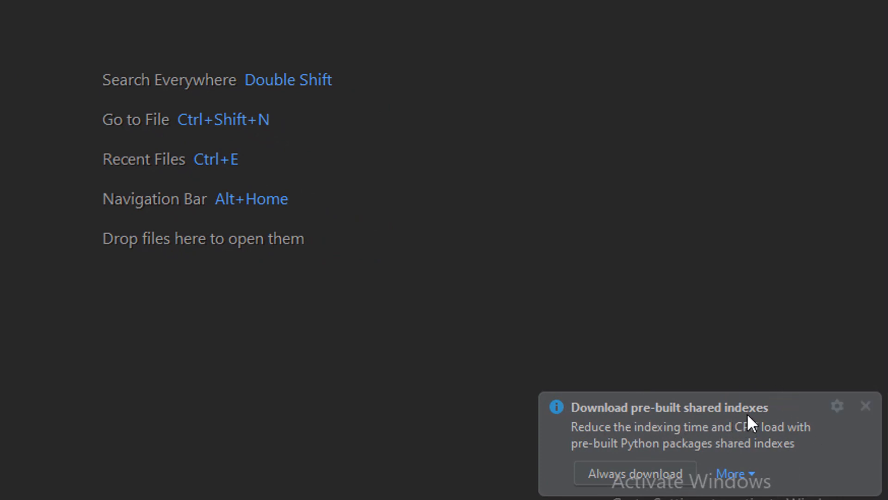
left_click(604, 473)
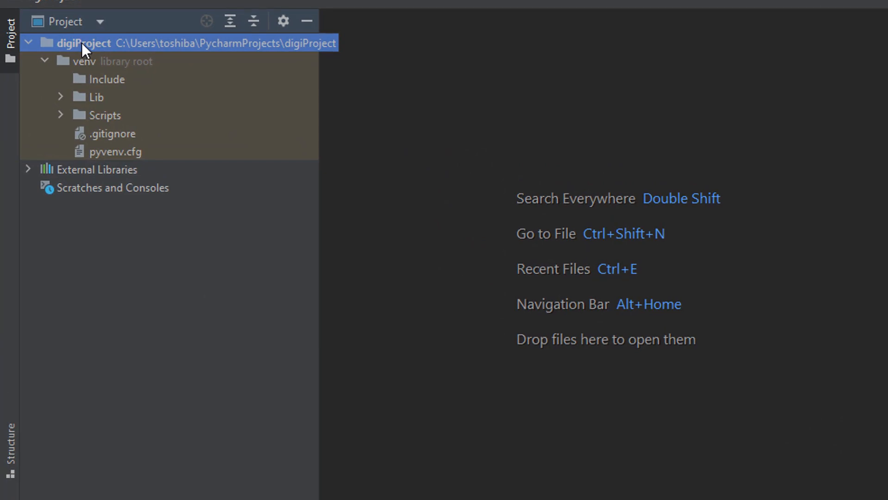
Create a new Python file named digi01 in the digiProject root folder
right_click(81, 42)
mouse_move(118, 52)
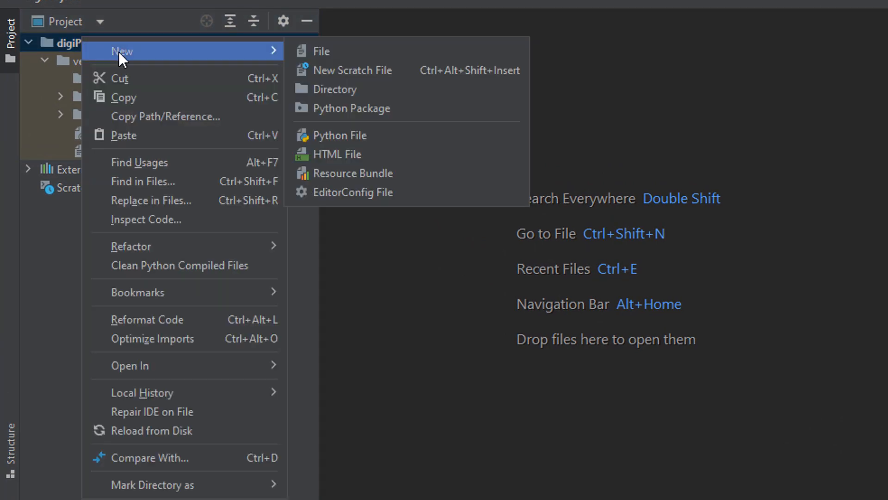
left_click(362, 136)
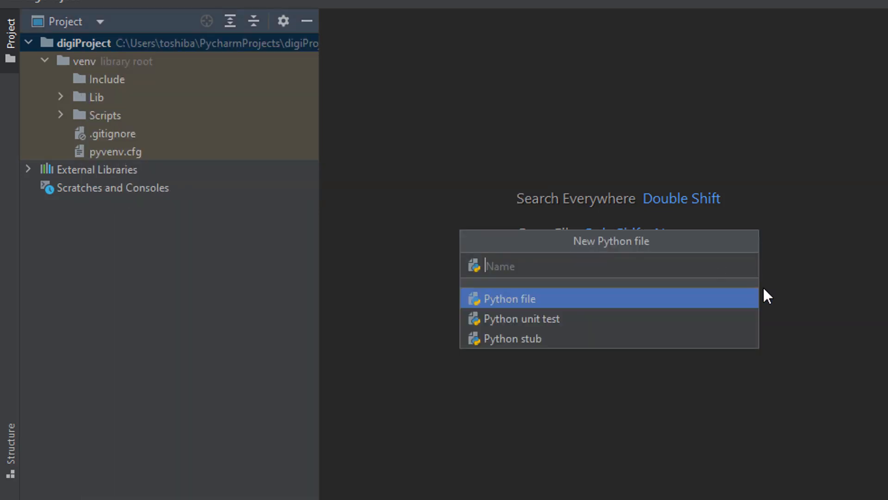
type("digi01")
key("Return")
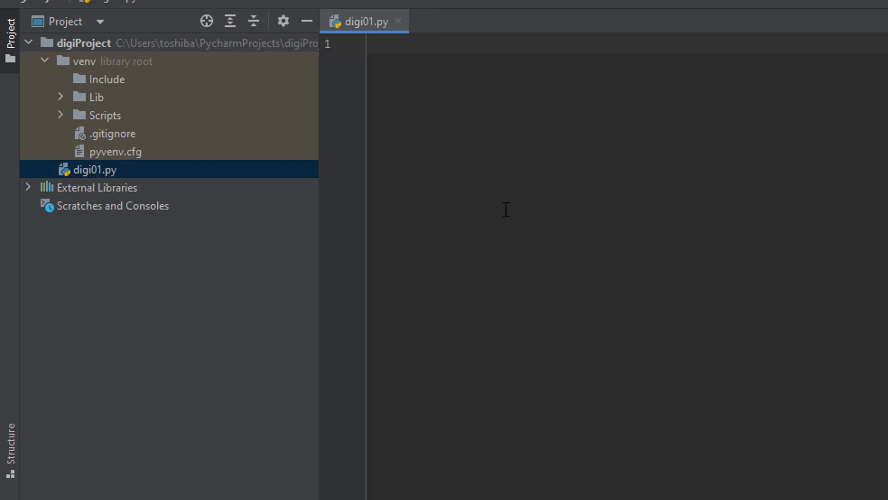
Write the comment "#create program for you here" on the first line of digi01.py
type("#create prog")
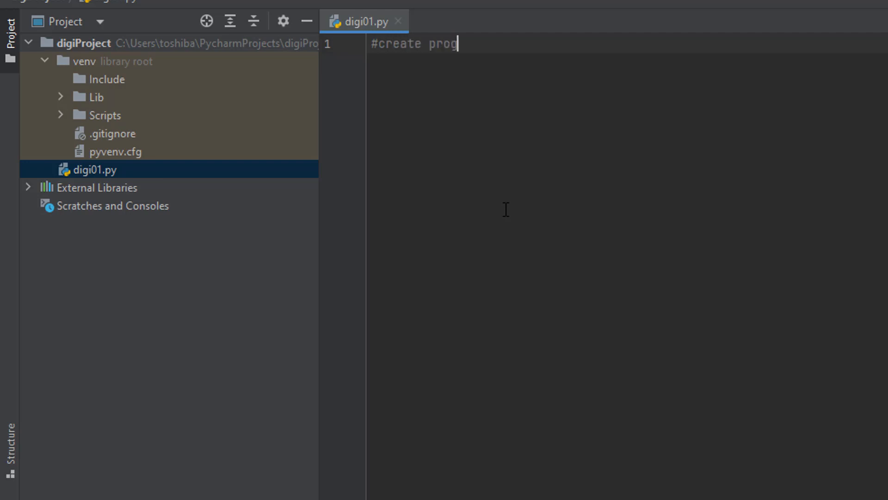
type("ram for you haer")
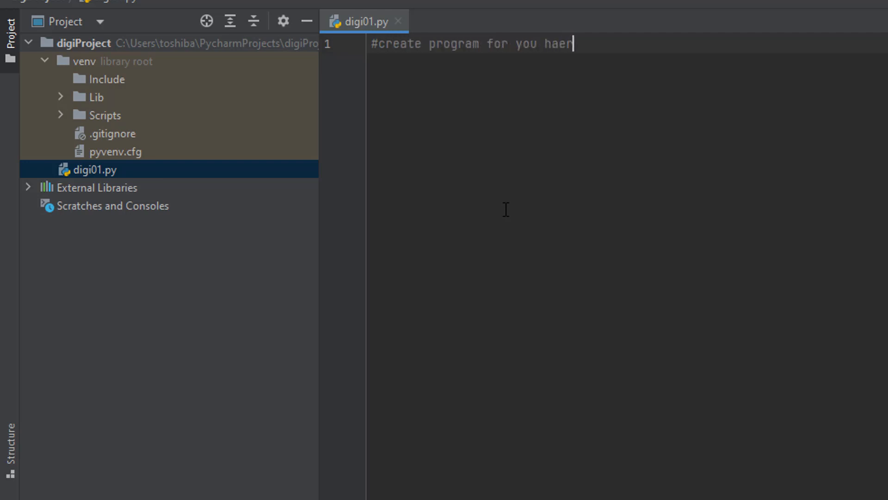
key("BackSpace")
key("BackSpace")
key("BackSpace")
key("BackSpace")
type("here")
Leave line 2 blank and add the statement print('welcome to my channel digilearnerspoint') on line 3
key("Return")
key("Return")
type("prin")
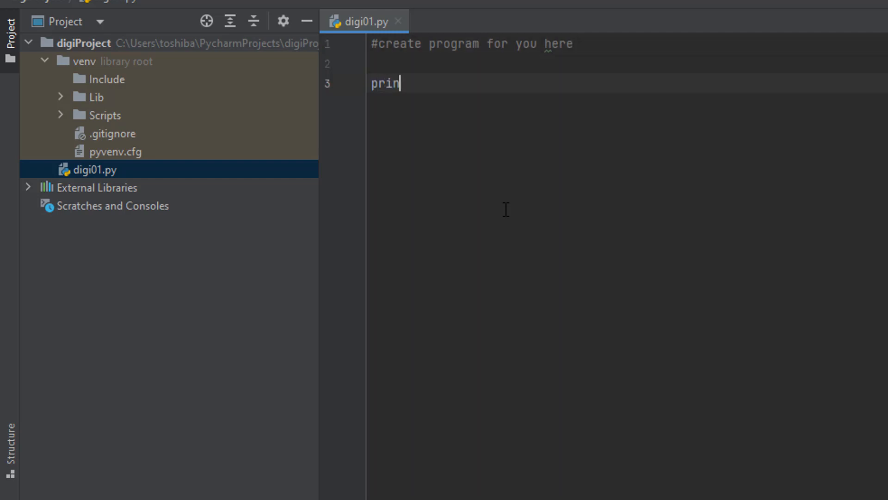
type("t(")
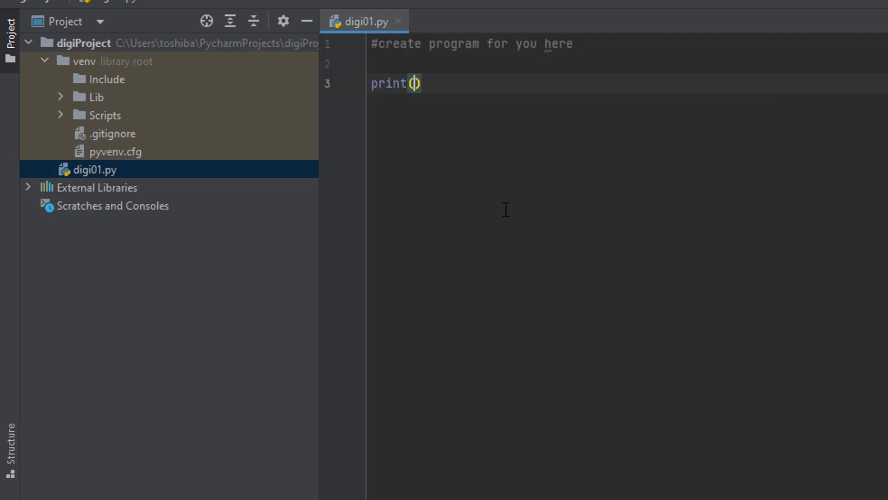
type("'")
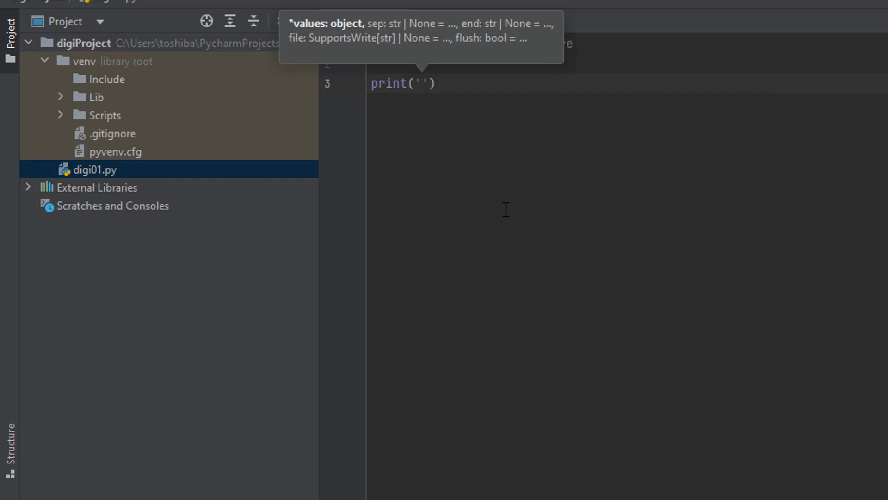
type("welcome to")
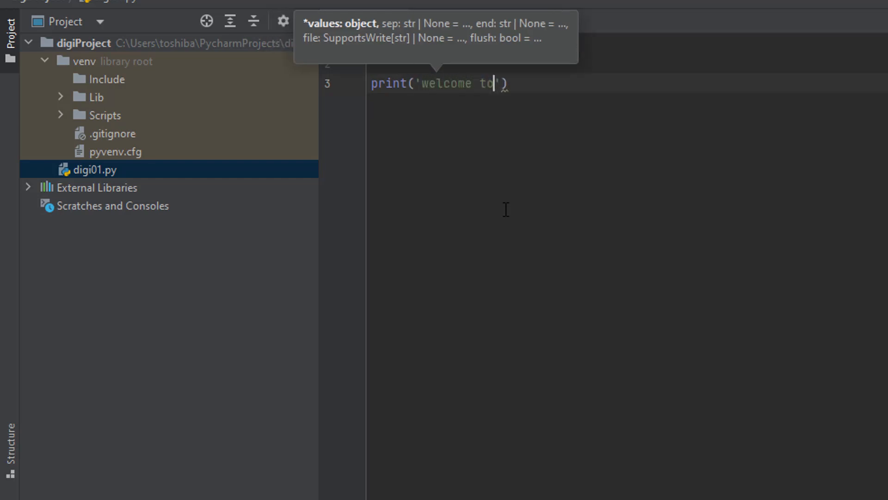
type(" my chann")
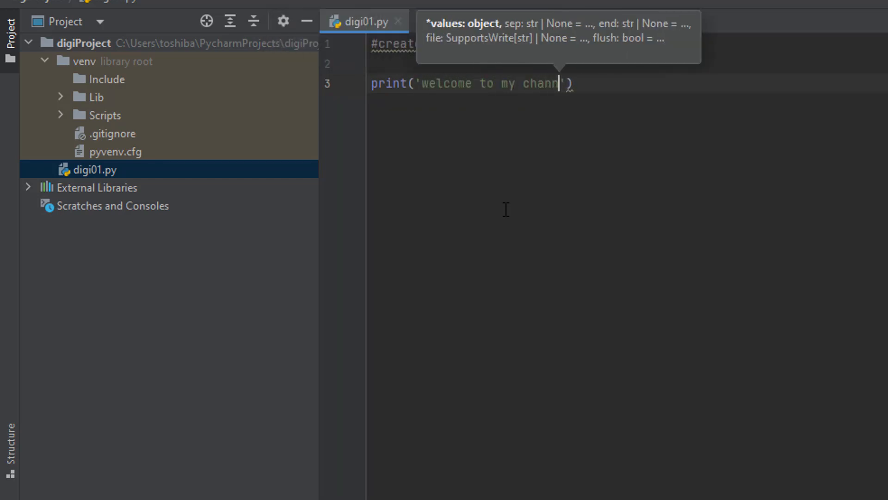
type("el di")
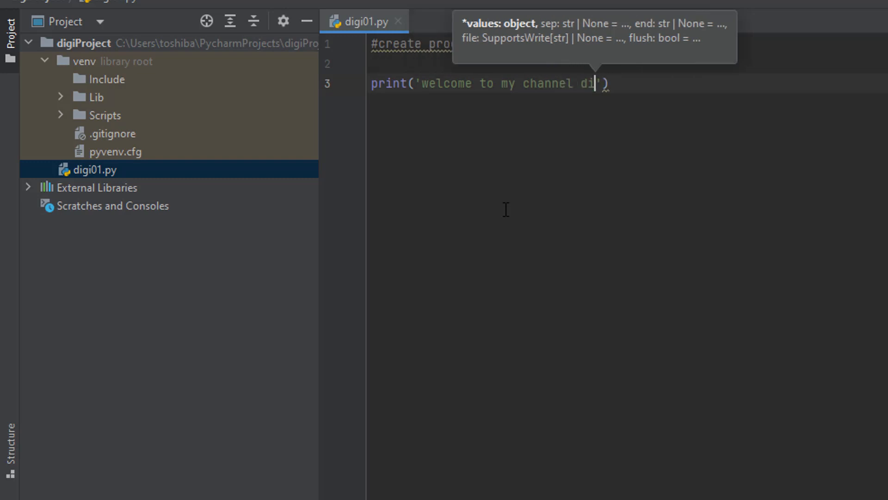
type("gilearners")
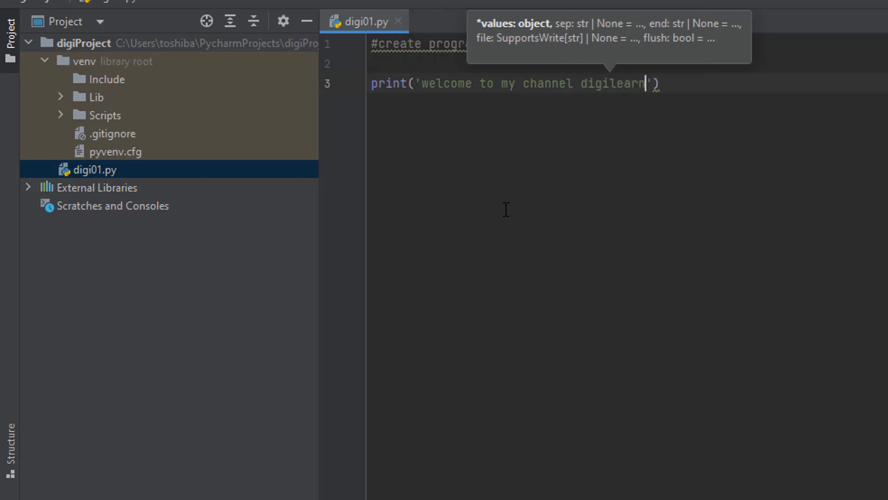
type("point")
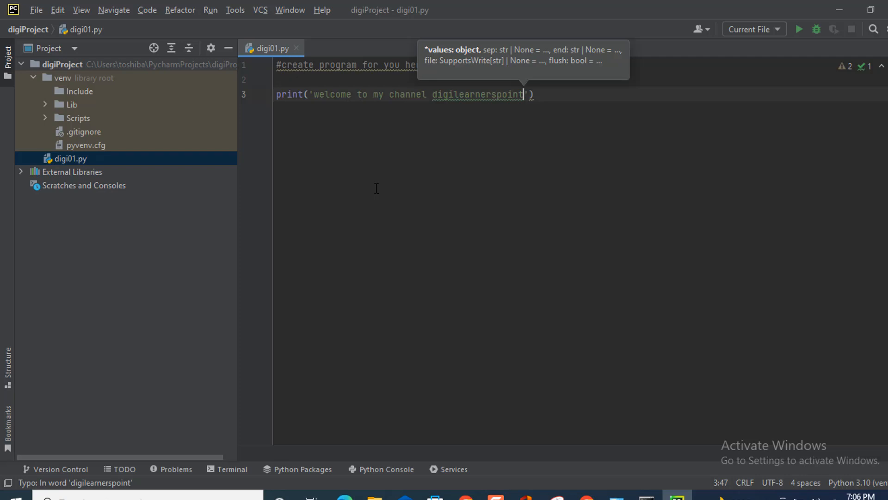
left_click(37, 11)
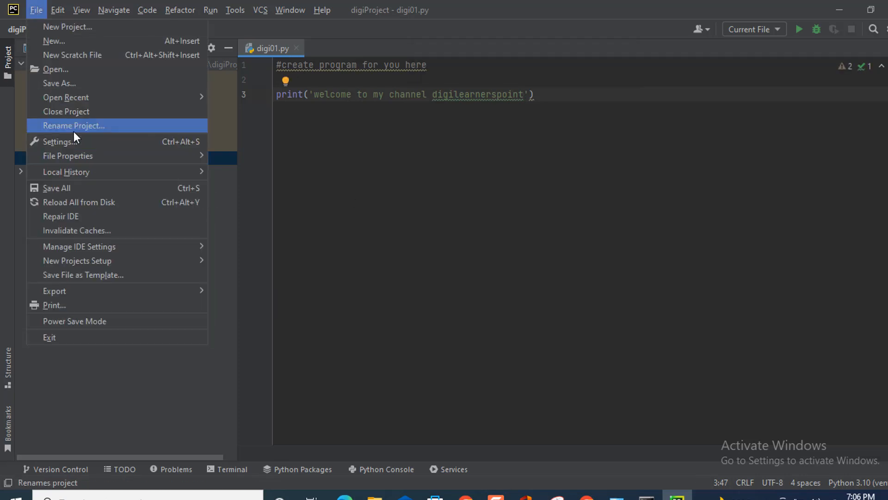
left_click(574, 266)
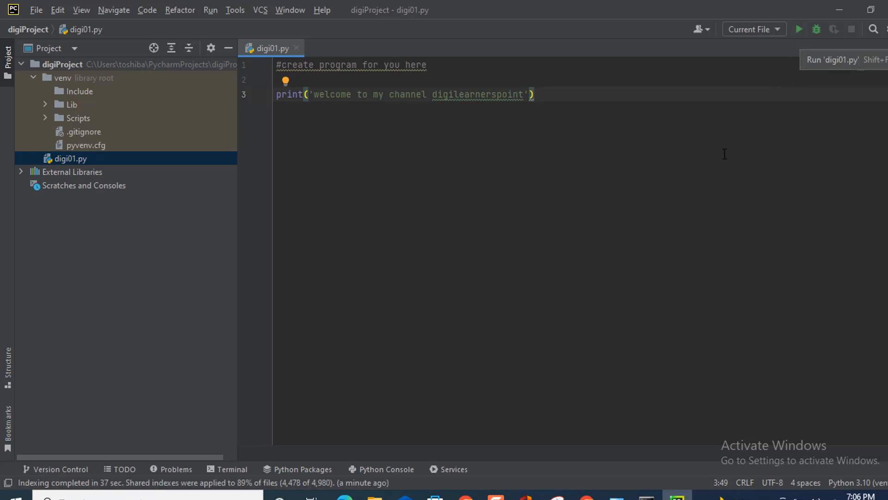
Run the digi01.py script from its entry in the project tree
right_click(62, 160)
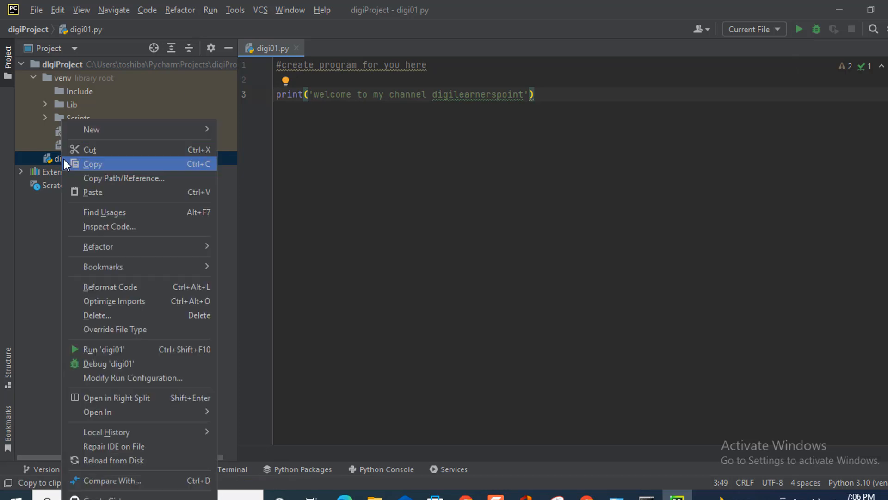
left_click(113, 350)
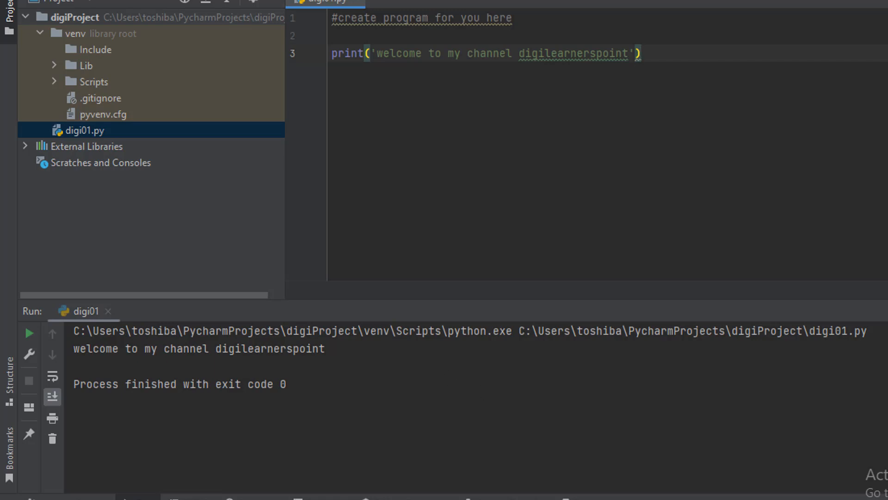
key("alt+Tab")
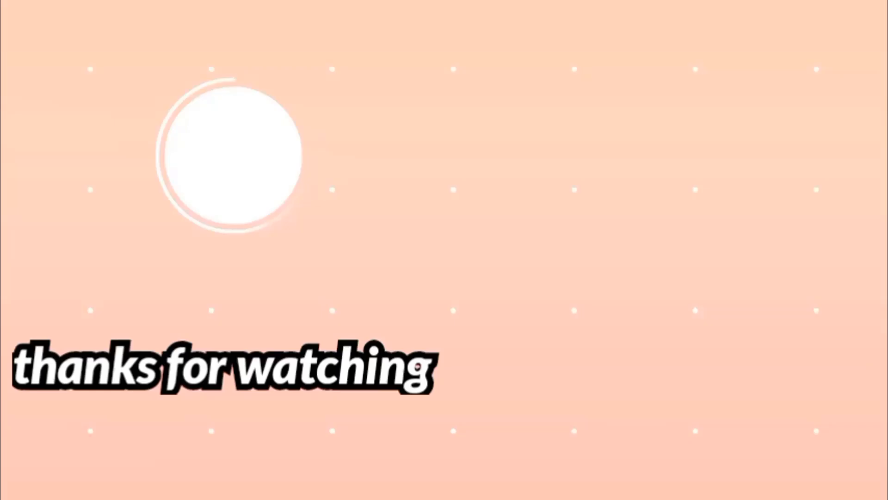